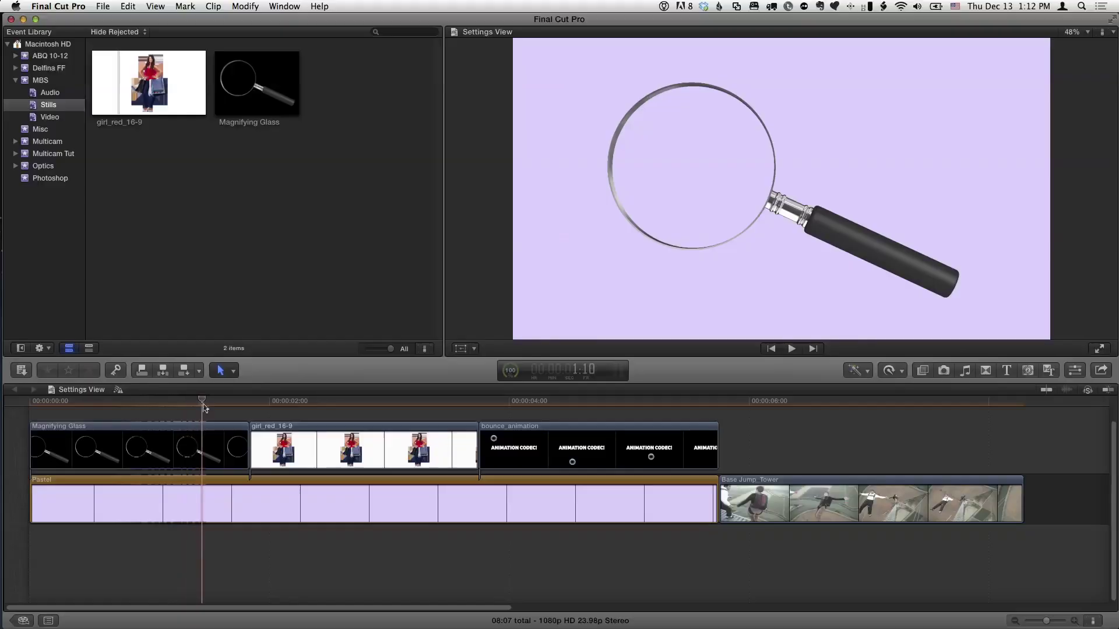
Scrub from the Magnifying Glass clip to the girl_red_16-9 still and select it in the timeline.
{"action": "left_click", "coordinate": [121, 406]}
{"action": "left_click", "coordinate": [119, 441]}
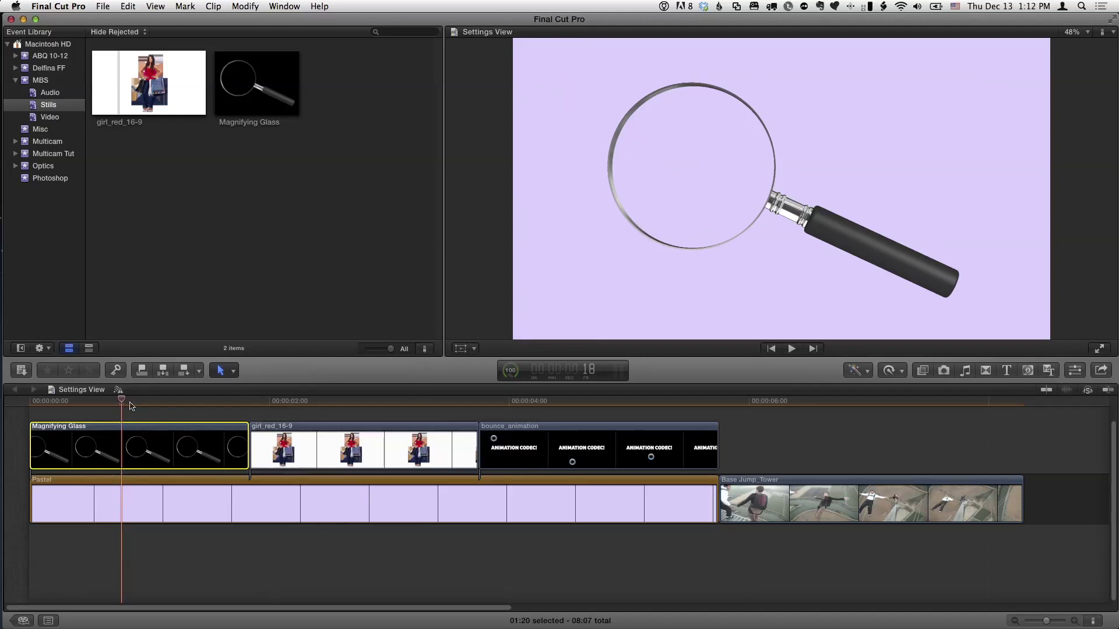
{"action": "left_click_drag", "start_coordinate": [131, 406], "coordinate": [366, 402]}
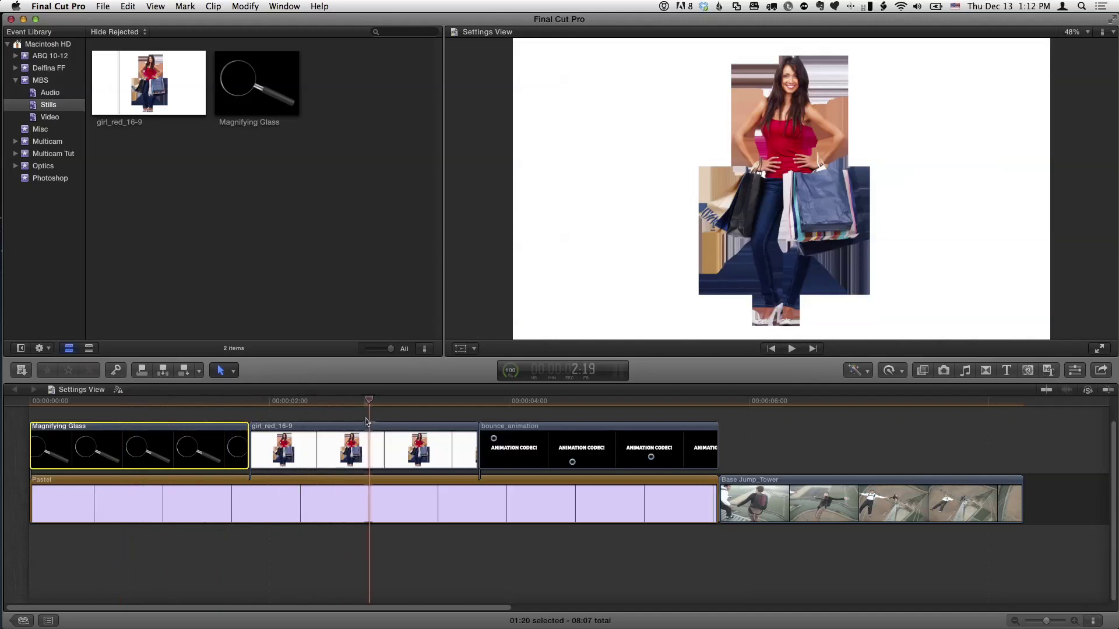
{"action": "left_click", "coordinate": [356, 451]}
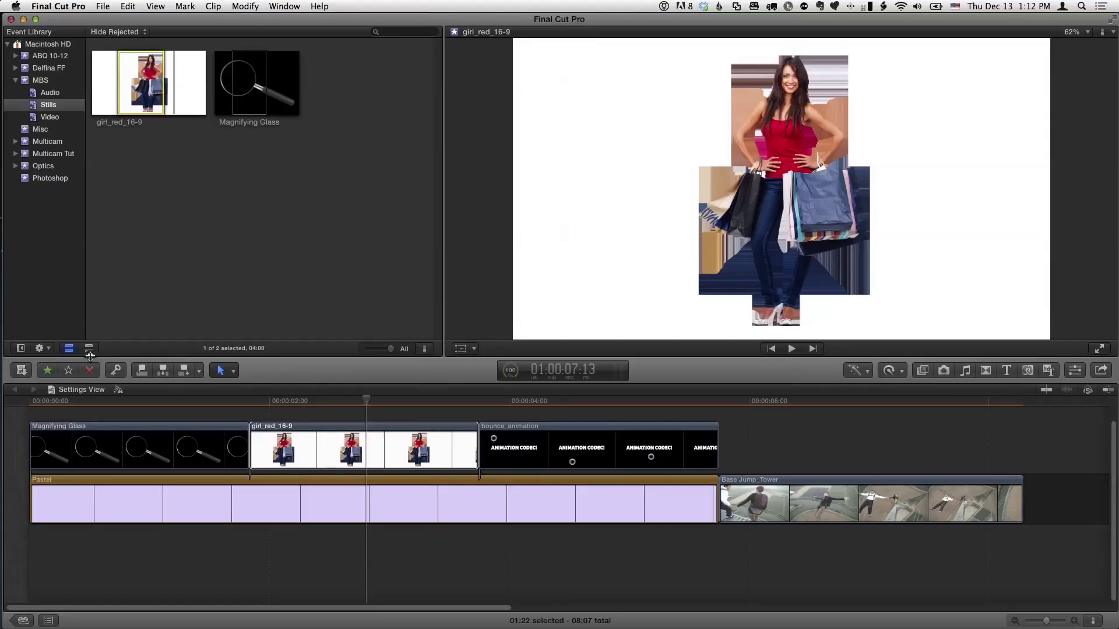
Show the event clips in list view with a widened File Type column showing Portable Network Graphics.
{"action": "left_click", "coordinate": [90, 348]}
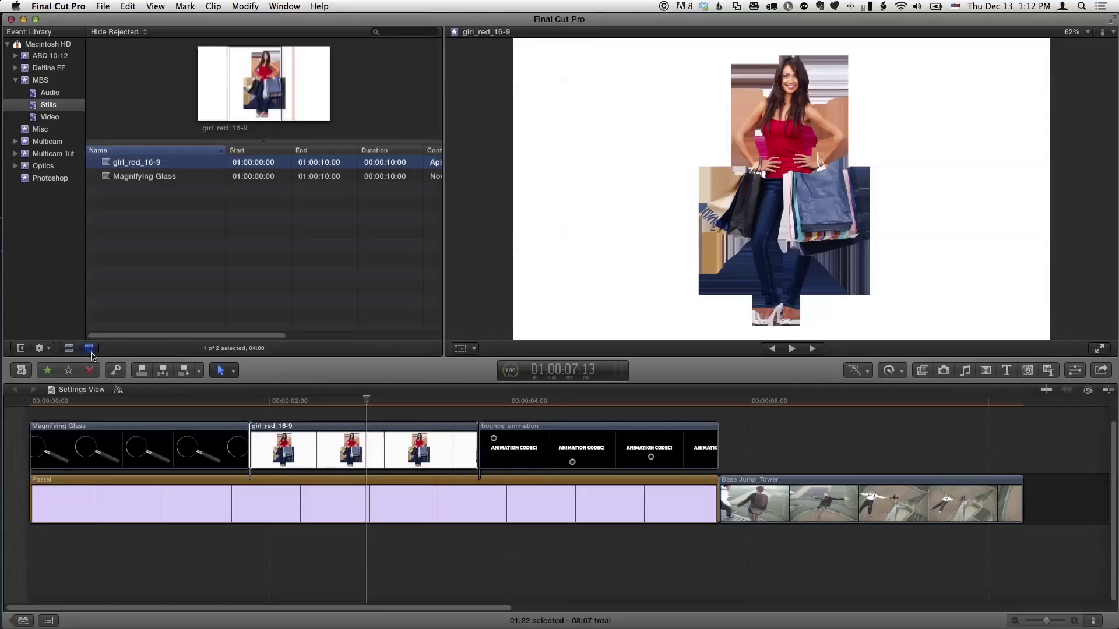
{"action": "right_click", "coordinate": [325, 154]}
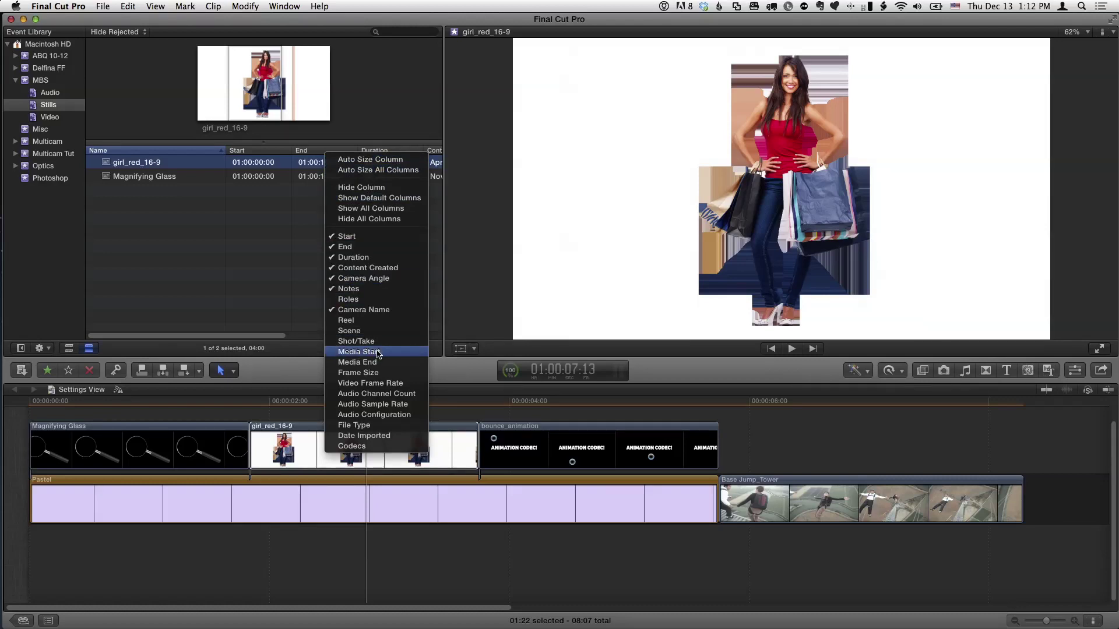
{"action": "left_click", "coordinate": [384, 426]}
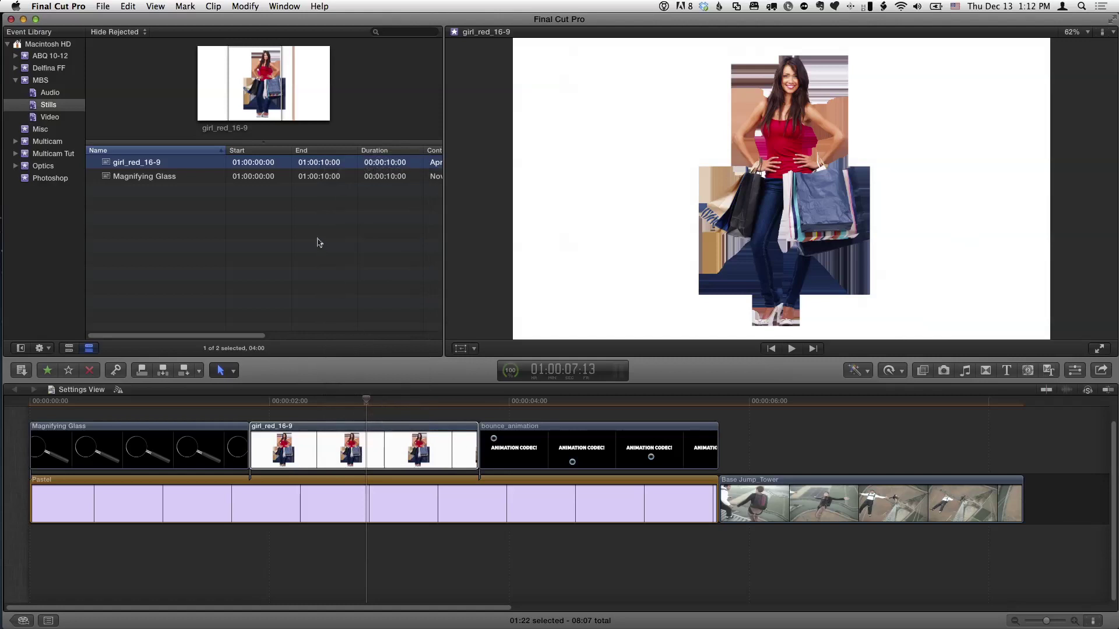
{"action": "left_click_drag", "start_coordinate": [245, 338], "coordinate": [424, 335]}
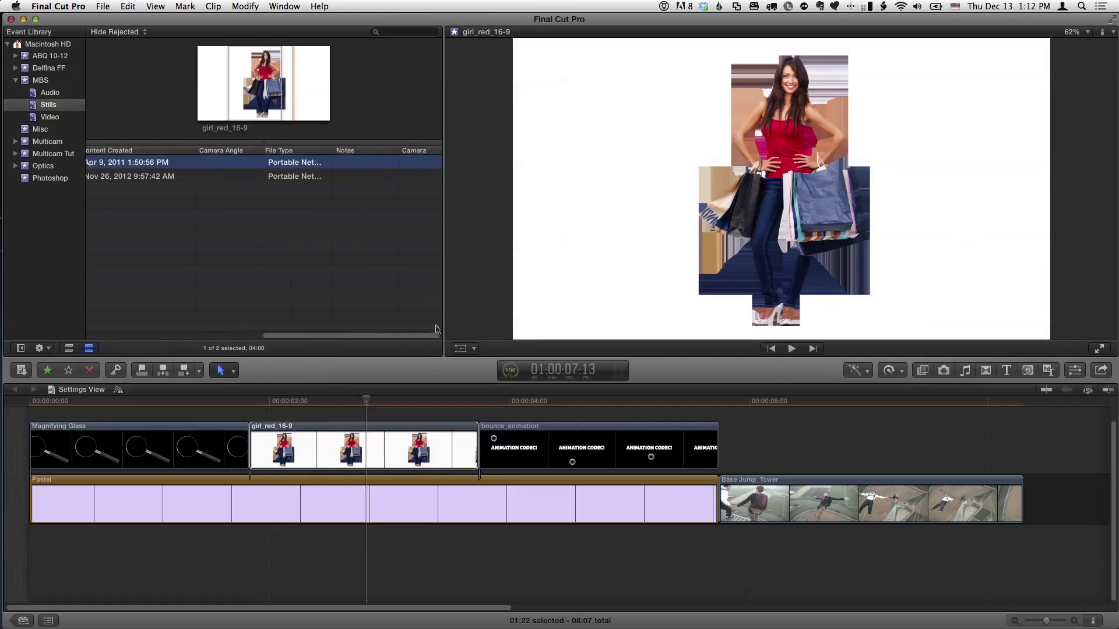
{"action": "left_click_drag", "start_coordinate": [331, 153], "coordinate": [396, 158]}
{"action": "left_click_drag", "start_coordinate": [310, 335], "coordinate": [124, 336]}
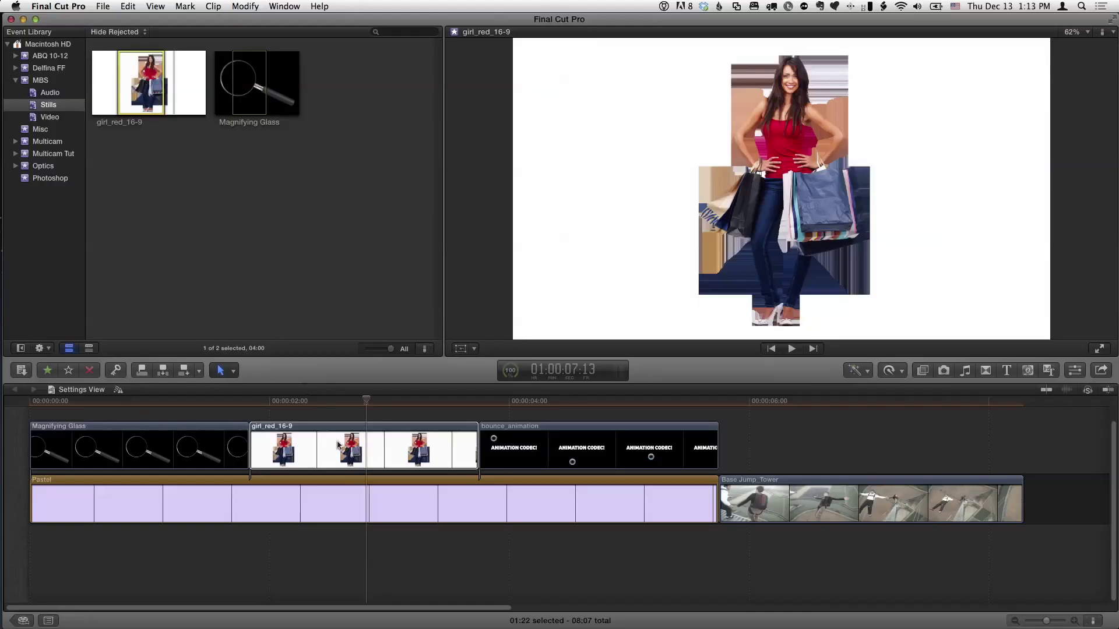
Show the girl_red_16-9 clip's Info metadata in Settings View, revealing Alpha Handling None/Ignore Alpha.
{"action": "left_click", "coordinate": [338, 445]}
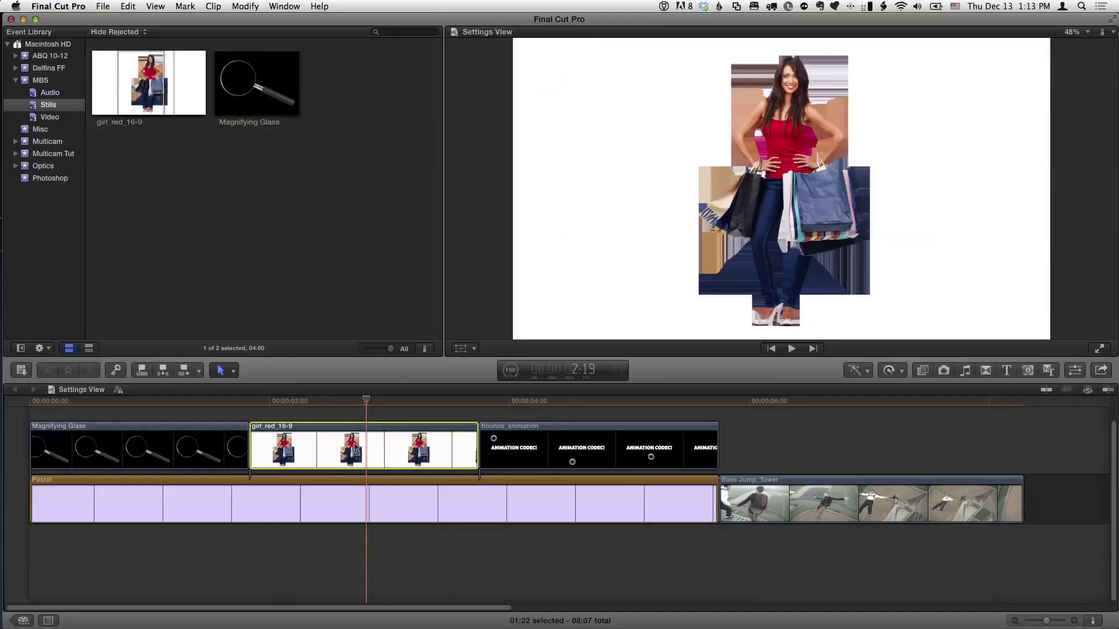
{"action": "left_click", "coordinate": [1075, 371]}
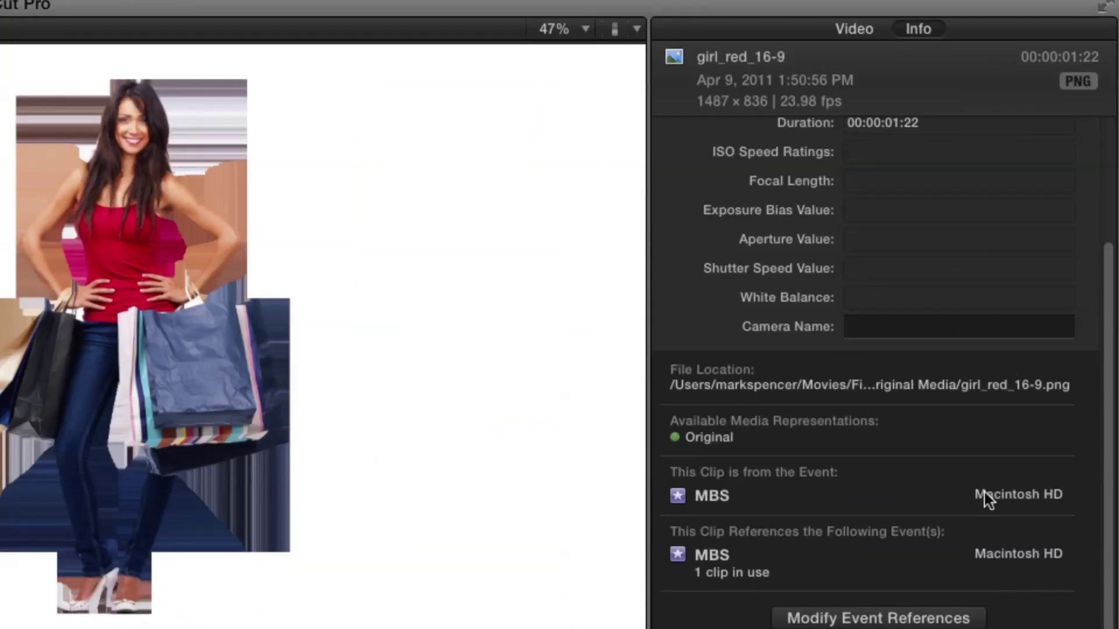
{"action": "left_click_drag", "start_coordinate": [1111, 250], "coordinate": [1103, 154]}
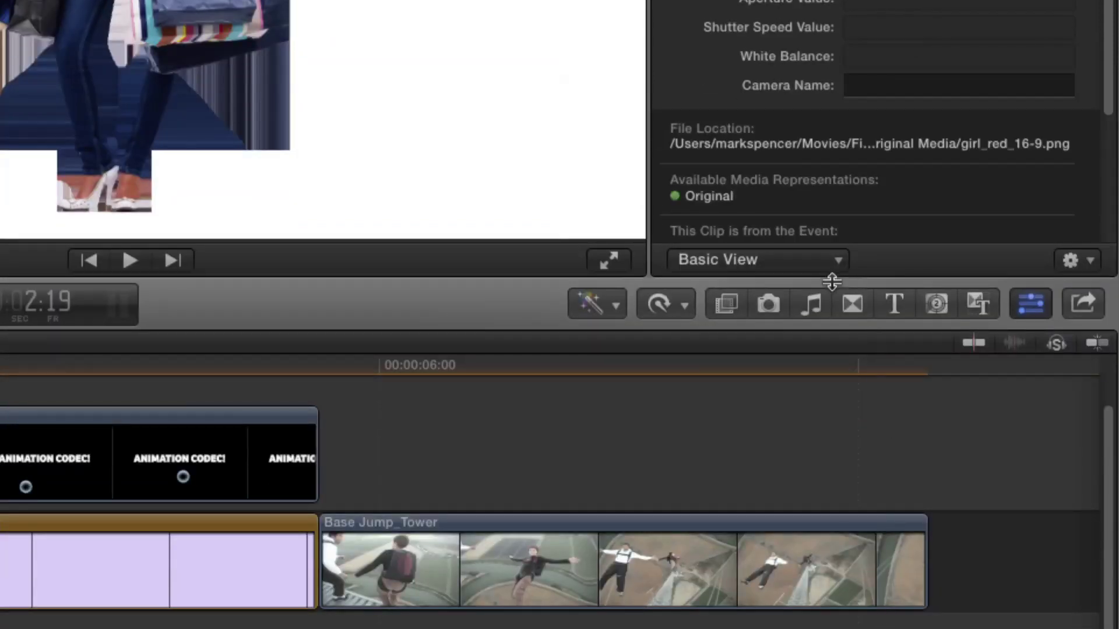
{"action": "left_click", "coordinate": [834, 265]}
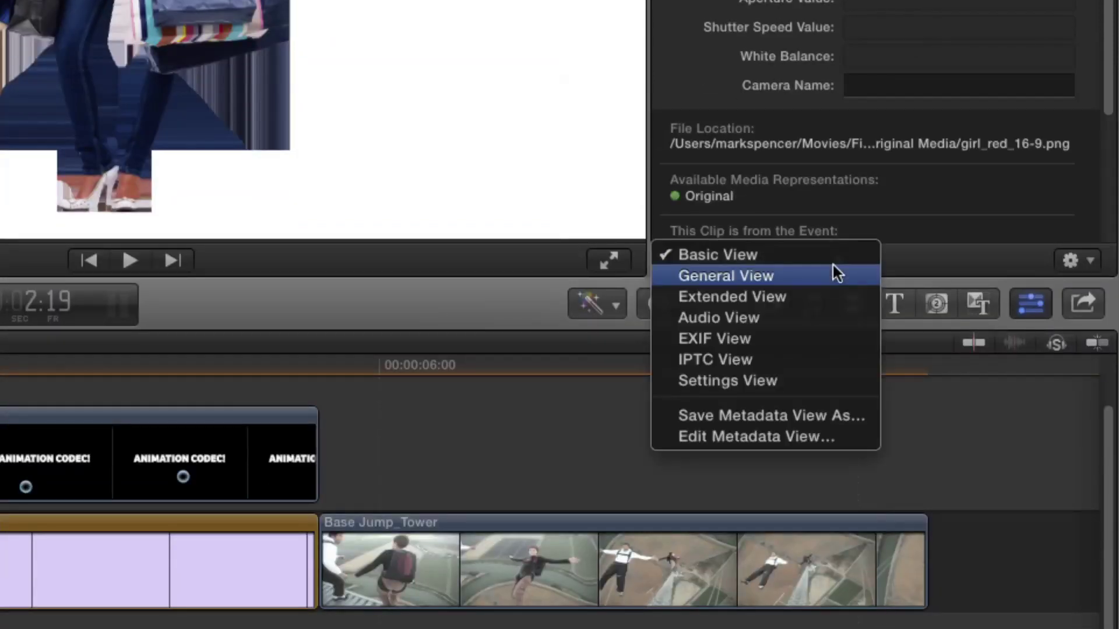
{"action": "left_click", "coordinate": [785, 380]}
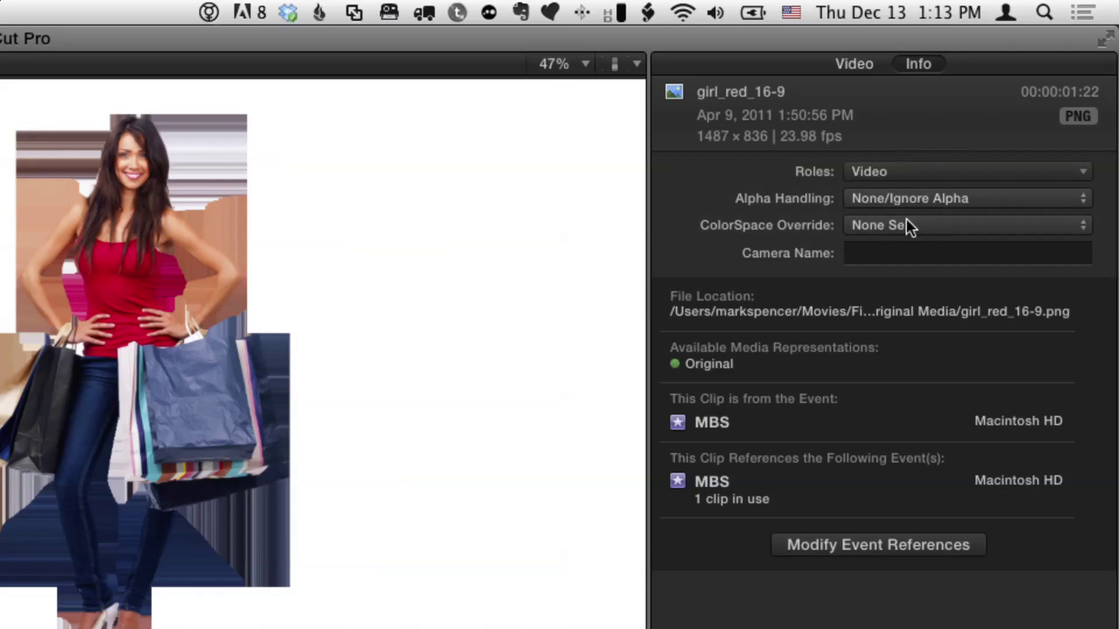
Change the girl_red_16-9 still's Alpha Handling from None/Ignore Alpha to Straight.
{"action": "left_click", "coordinate": [976, 201]}
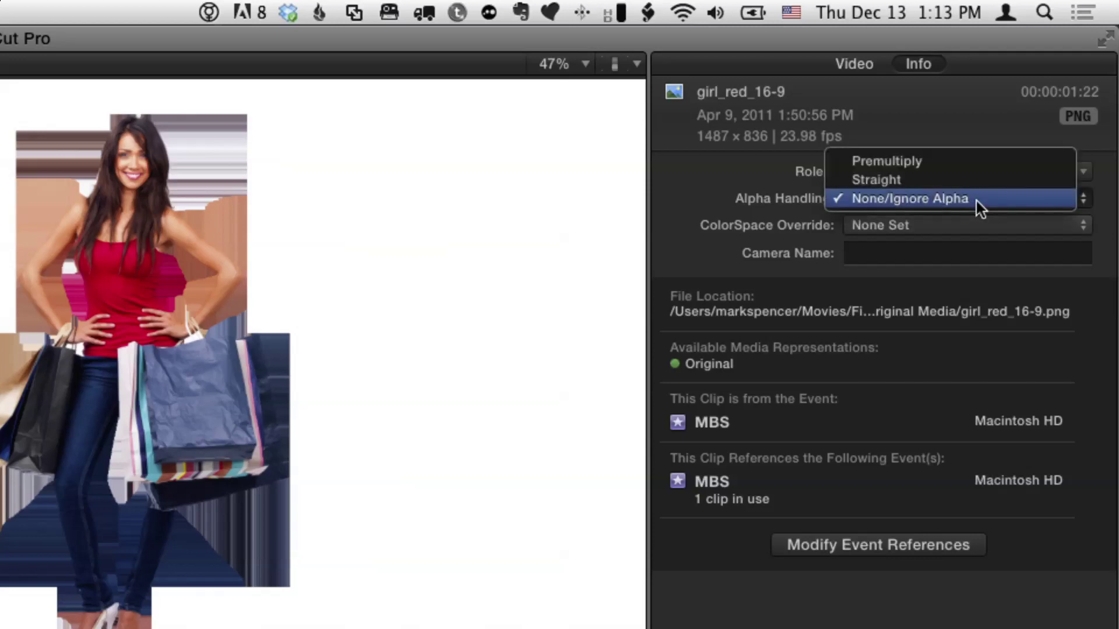
{"action": "left_click", "coordinate": [936, 184]}
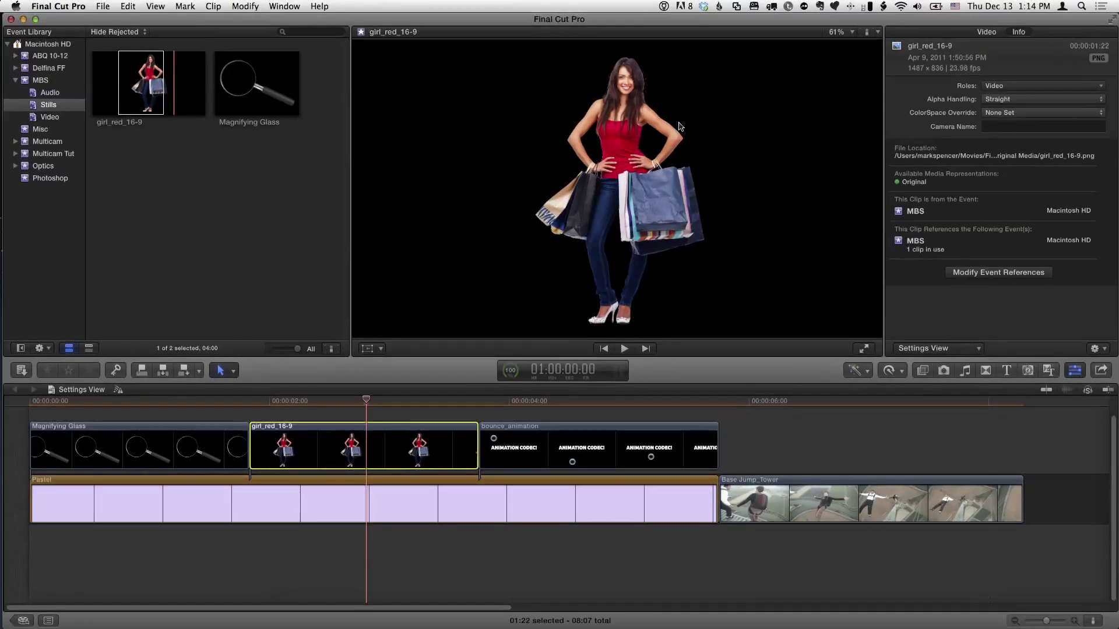
{"action": "left_click_drag", "start_coordinate": [365, 407], "coordinate": [390, 416]}
Compare Premultiply and Straight alpha handling on the girl_red_16-9 clip, leaving it on Straight.
{"action": "left_click", "coordinate": [381, 466]}
{"action": "key", "text": "Left"}
{"action": "key", "text": "Left"}
{"action": "key", "text": "Left"}
{"action": "key", "text": "Left"}
{"action": "key", "text": "Left"}
{"action": "key", "text": "Left"}
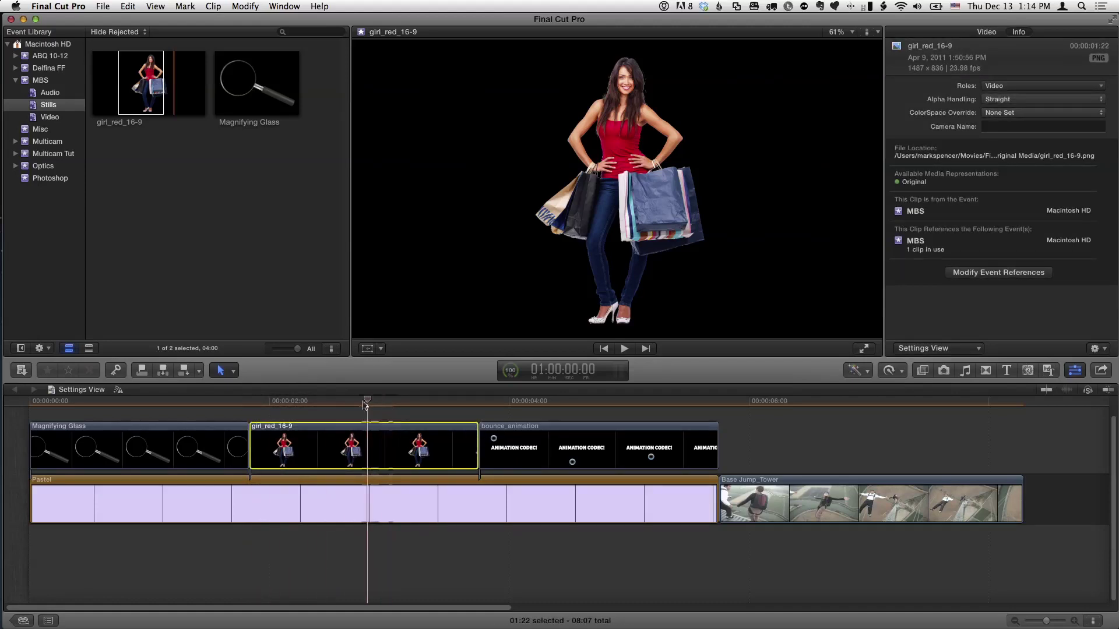
{"action": "left_click", "coordinate": [1029, 105]}
{"action": "left_click", "coordinate": [1030, 90]}
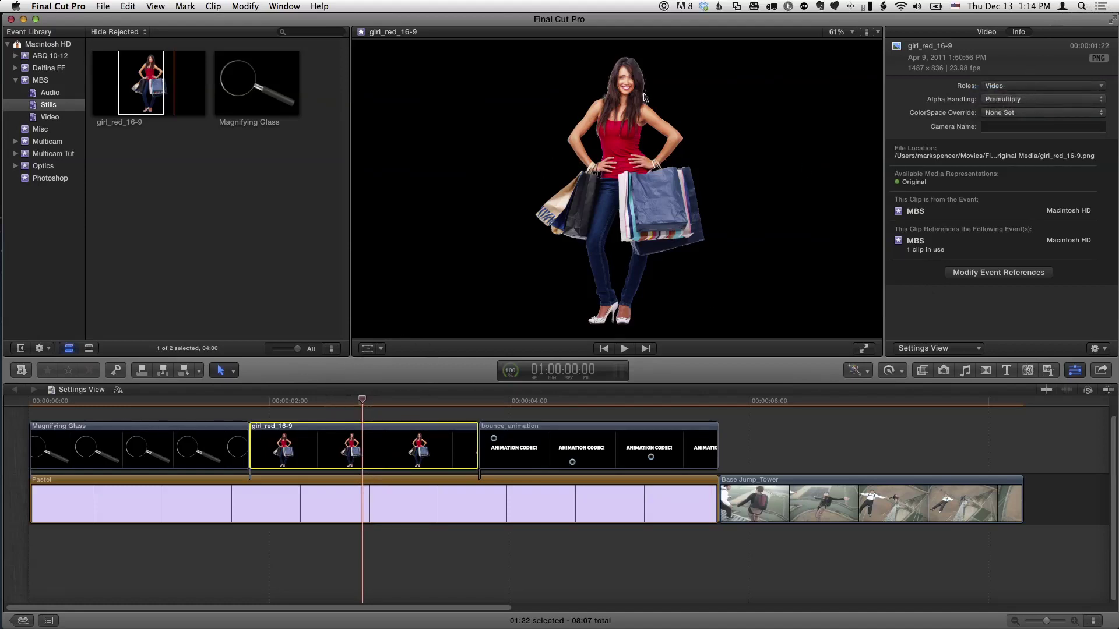
{"action": "left_click", "coordinate": [1033, 102]}
{"action": "left_click", "coordinate": [1030, 110]}
{"action": "left_click_drag", "start_coordinate": [340, 401], "coordinate": [383, 420]}
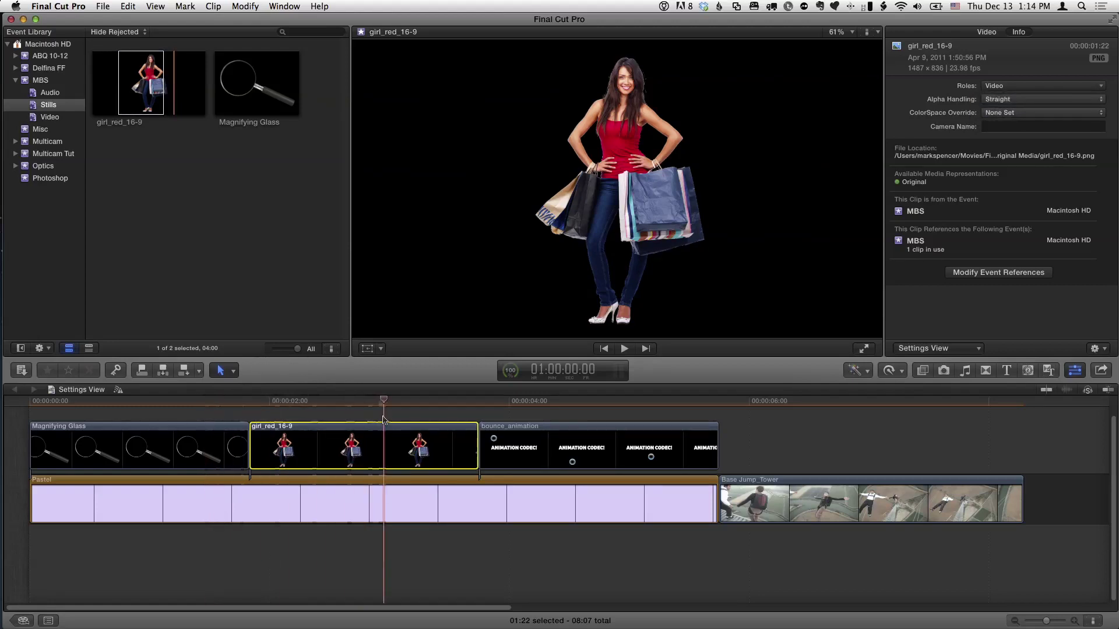
Replace the old timeline clip by connecting girl_red_16-9 from the browser at the playhead.
{"action": "key", "text": "Delete"}
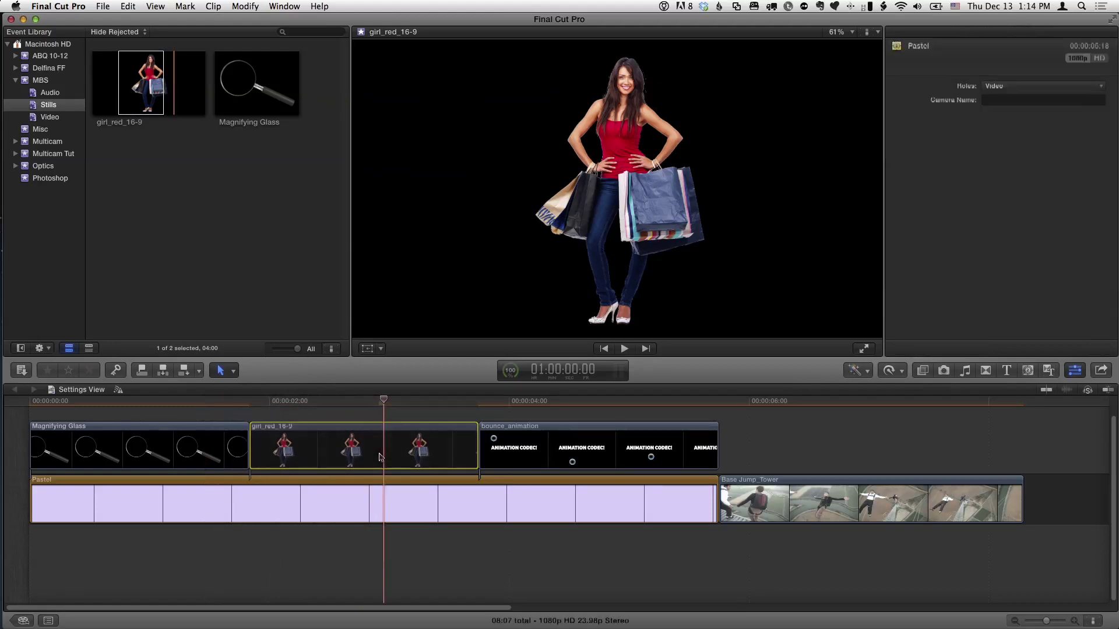
{"action": "left_click", "coordinate": [251, 403]}
{"action": "left_click", "coordinate": [166, 112]}
{"action": "key", "text": "q"}
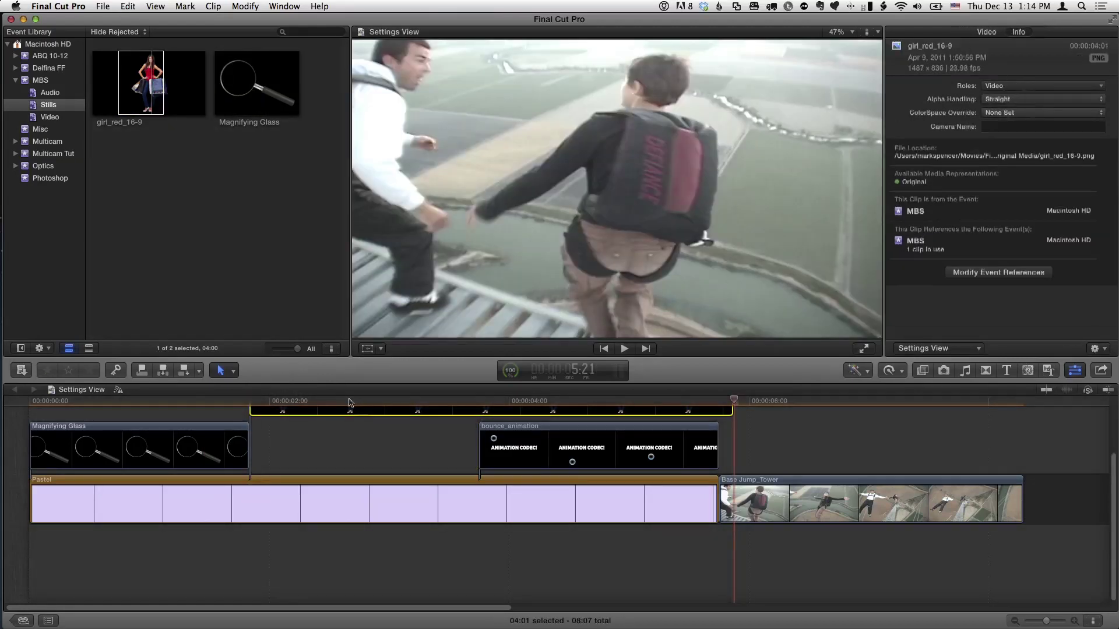
Trim the connected girl_red_16-9 clip's end down to 01:22.
{"action": "left_click", "coordinate": [350, 408]}
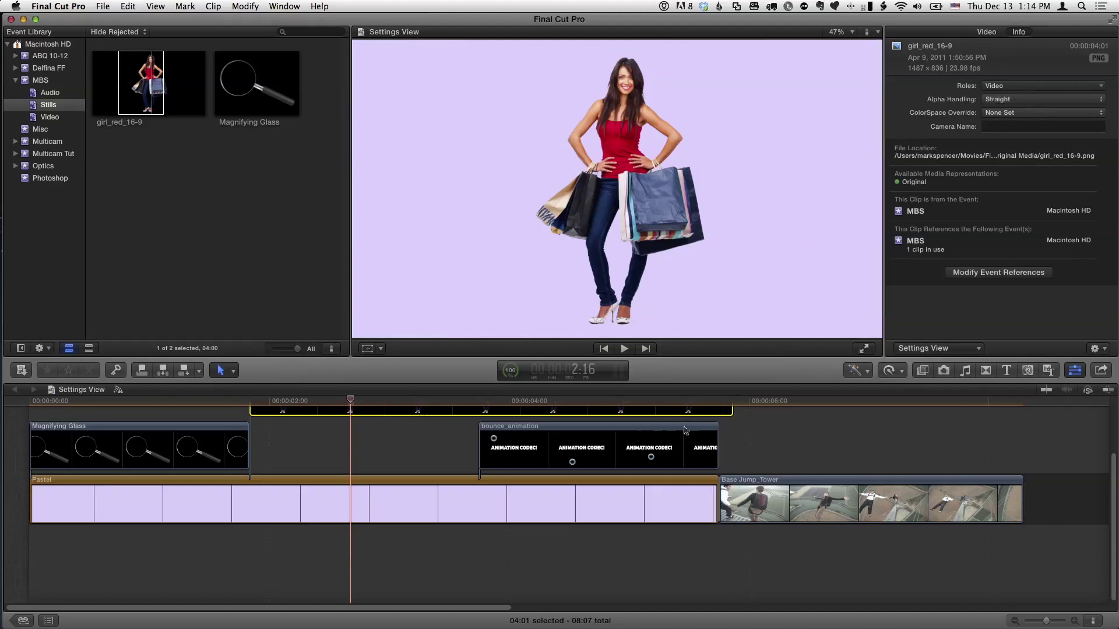
{"action": "left_click_drag", "start_coordinate": [730, 413], "coordinate": [418, 466]}
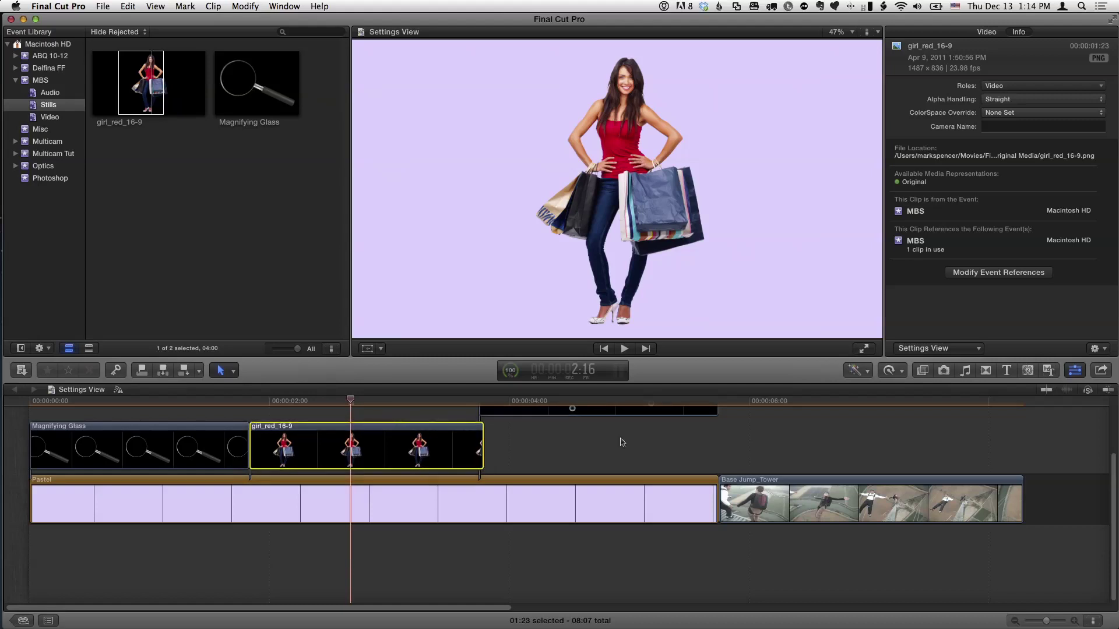
{"action": "left_click_drag", "start_coordinate": [481, 451], "coordinate": [477, 451]}
{"action": "left_click", "coordinate": [358, 441]}
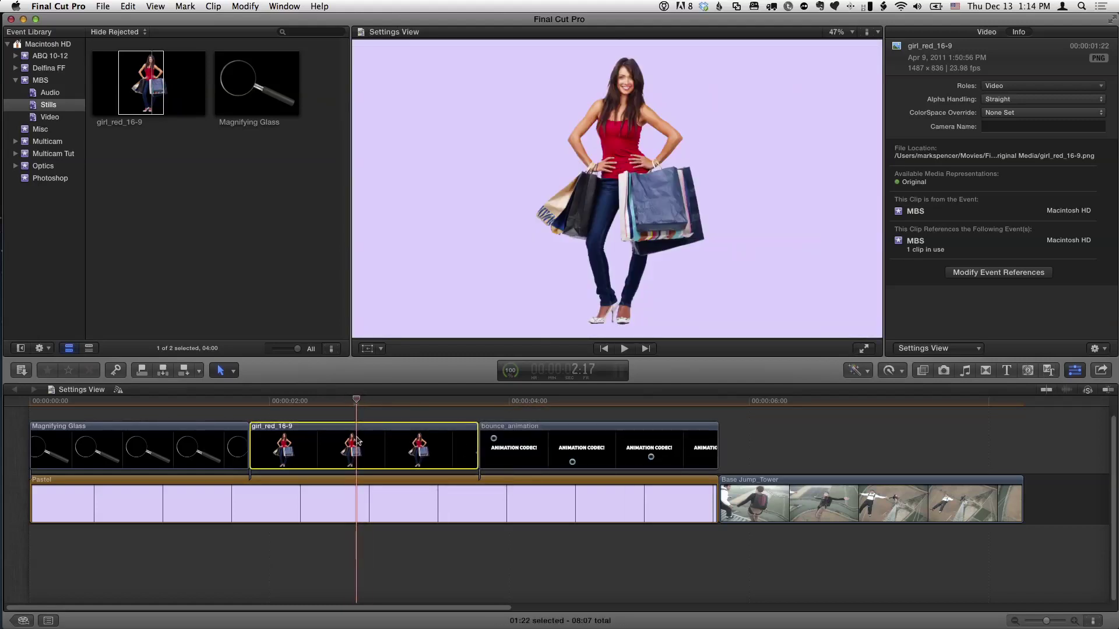